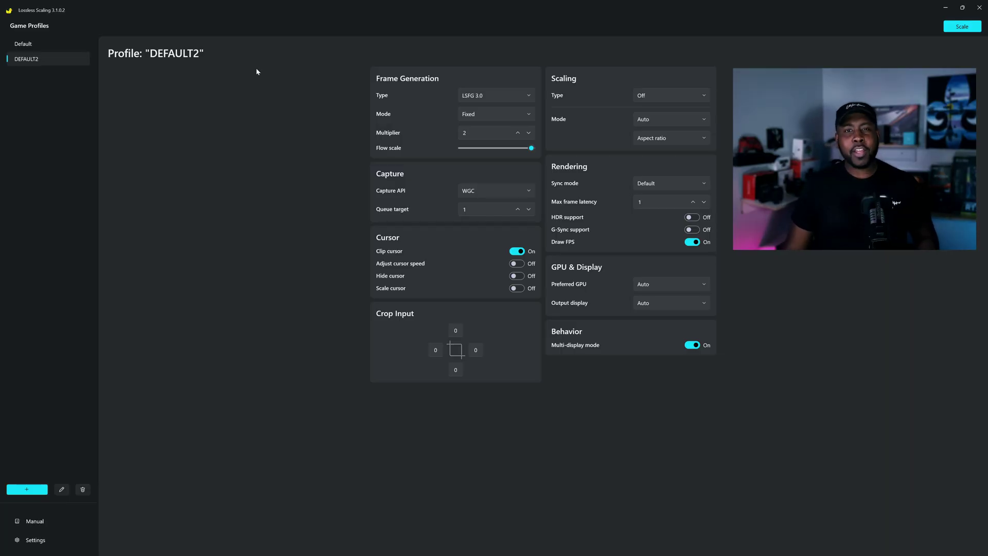
# Change the Frame Generation mode from Fixed to Adaptive.
pyautogui.moveTo(478, 115)
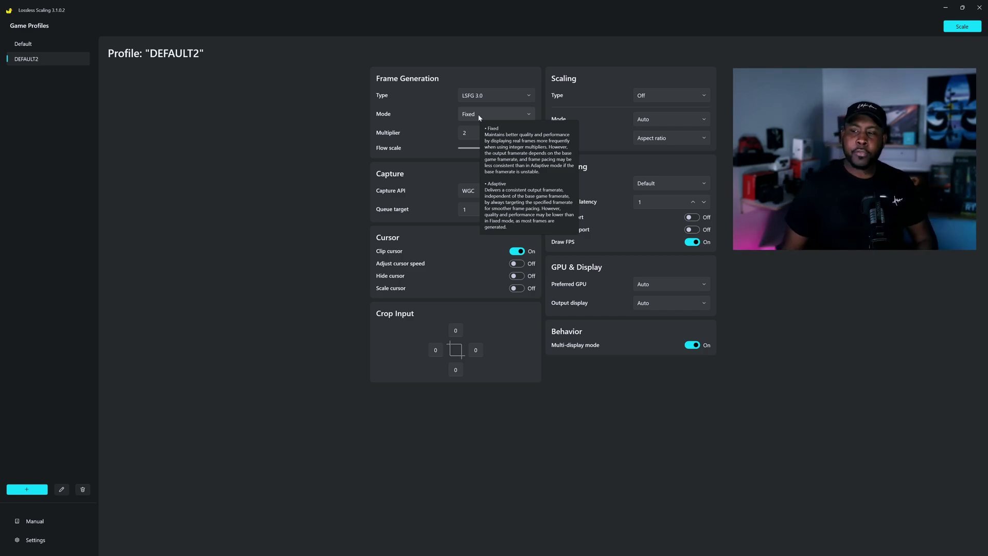
pyautogui.click(479, 116)
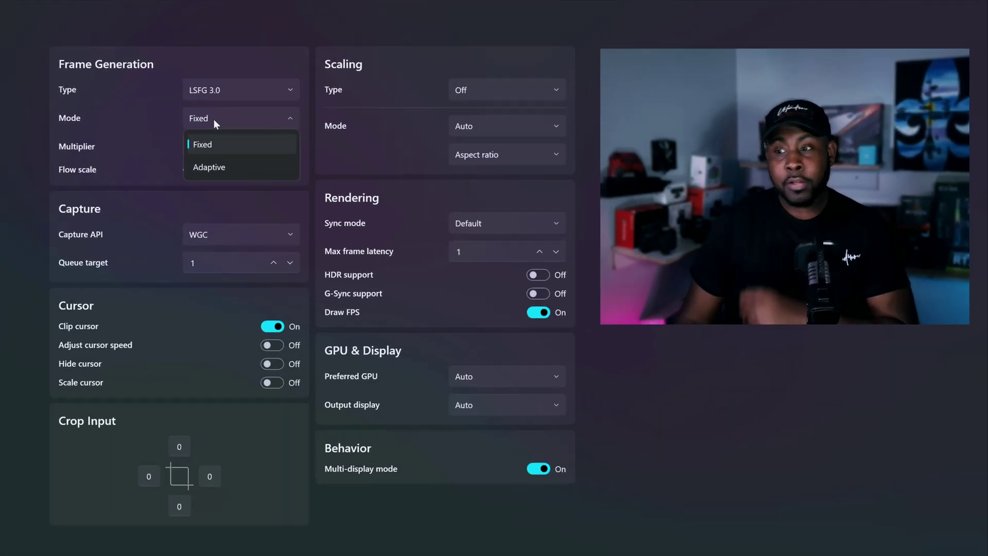
pyautogui.click(209, 167)
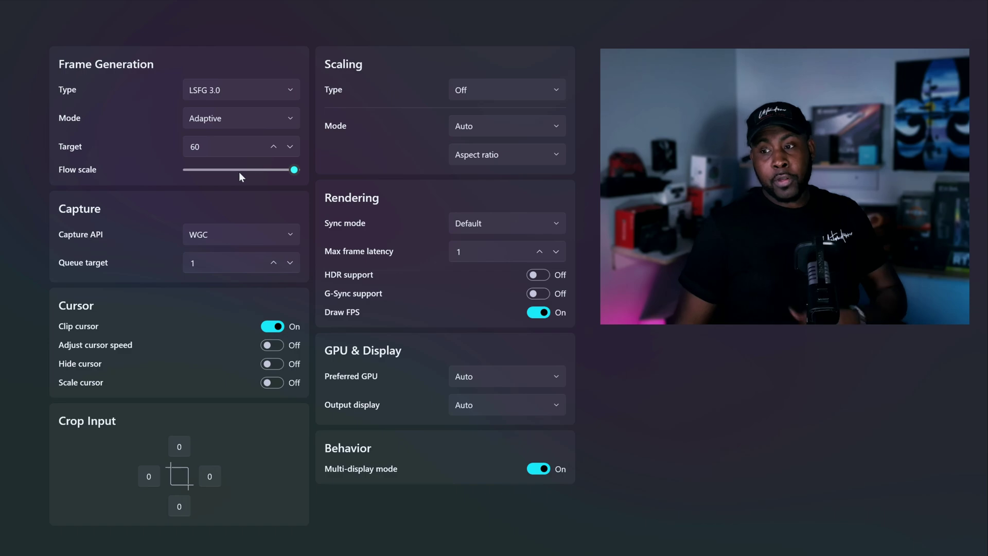
# Adjust the Flow scale slider down from its maximum, settling around 75.
pyautogui.moveTo(239, 172)
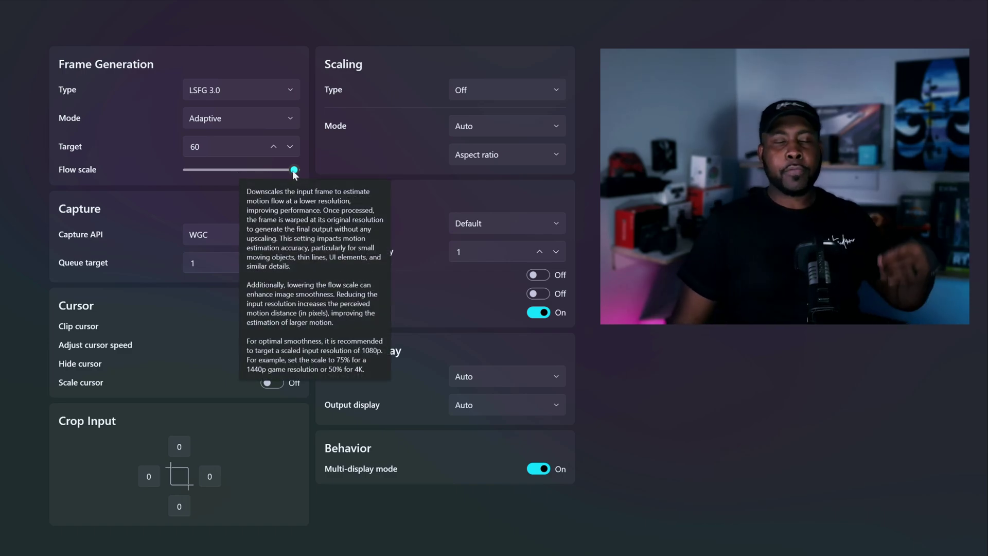
pyautogui.moveTo(293, 172); pyautogui.dragTo(253, 172)
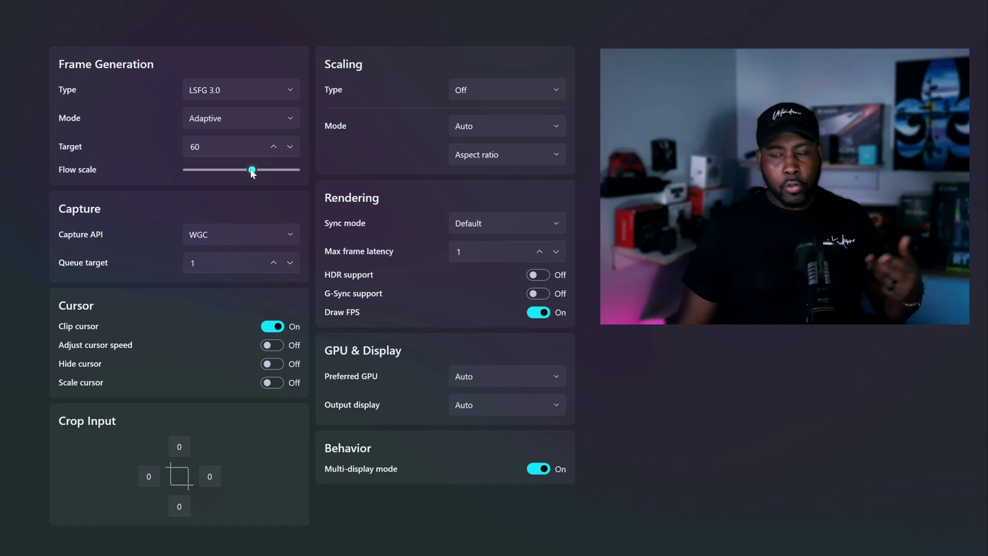
pyautogui.moveTo(252, 171); pyautogui.dragTo(279, 177)
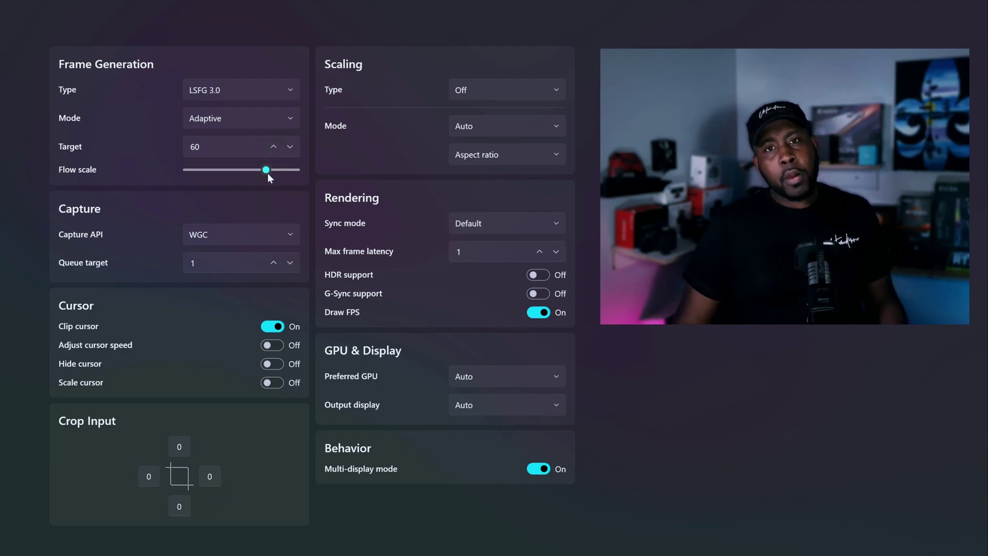
pyautogui.moveTo(267, 171); pyautogui.dragTo(258, 173)
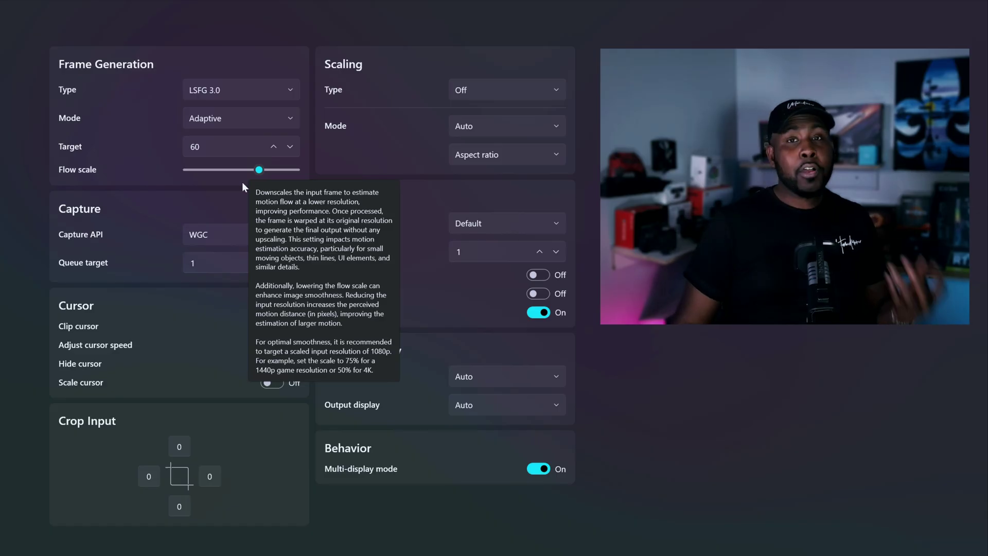
# Return frame generation to Fixed mode and enter a multiplier of 1.3.
pyautogui.click(249, 126)
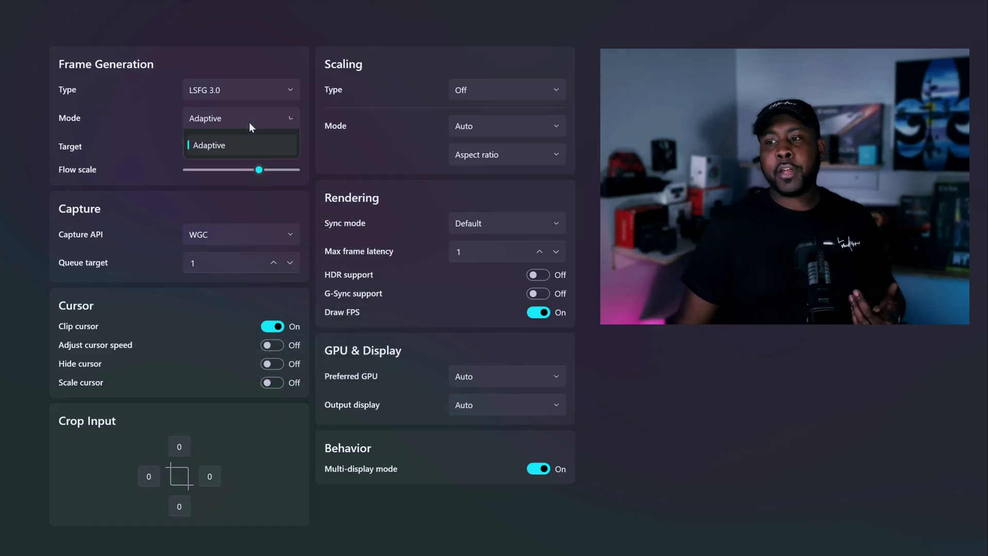
pyautogui.click(242, 144)
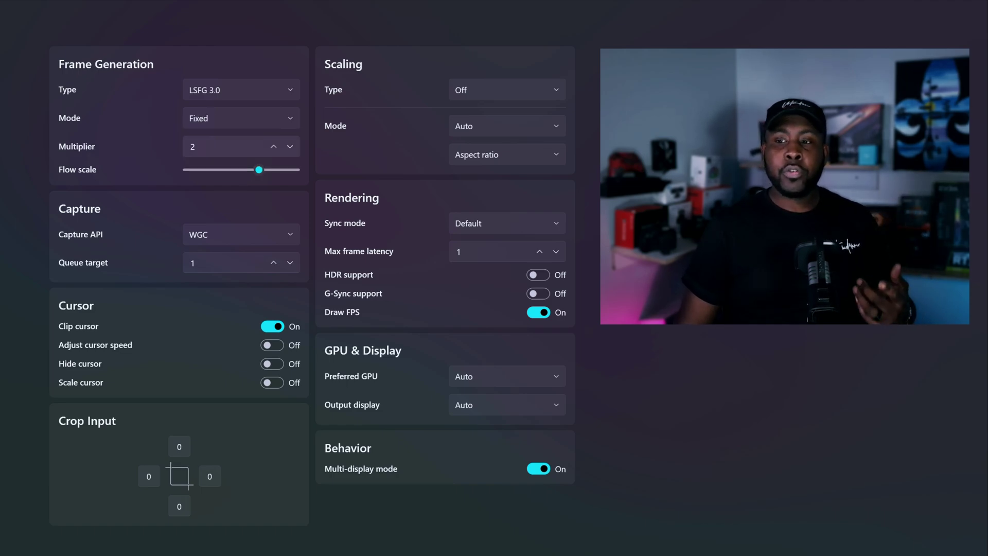
pyautogui.click(273, 147)
pyautogui.click(274, 147)
pyautogui.click(274, 148)
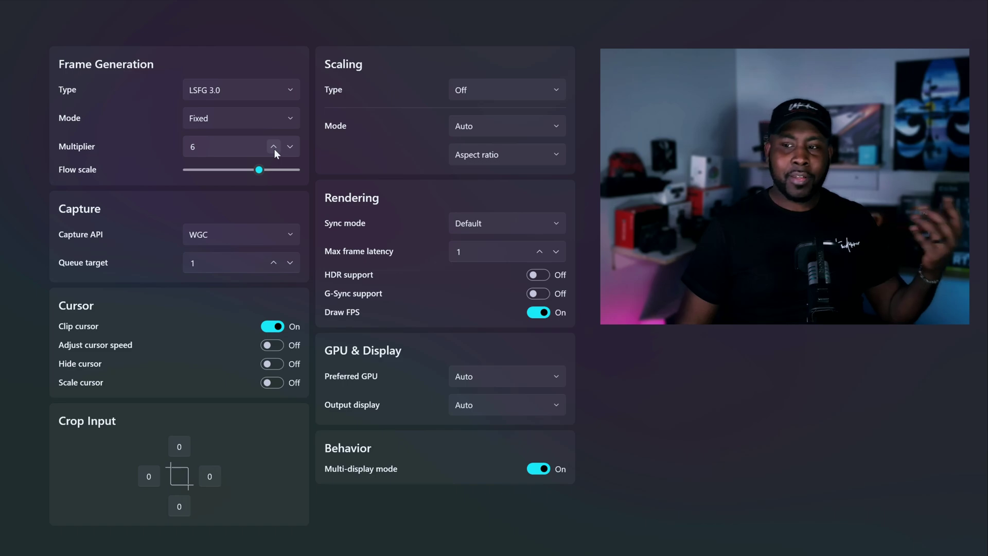
pyautogui.click(195, 147)
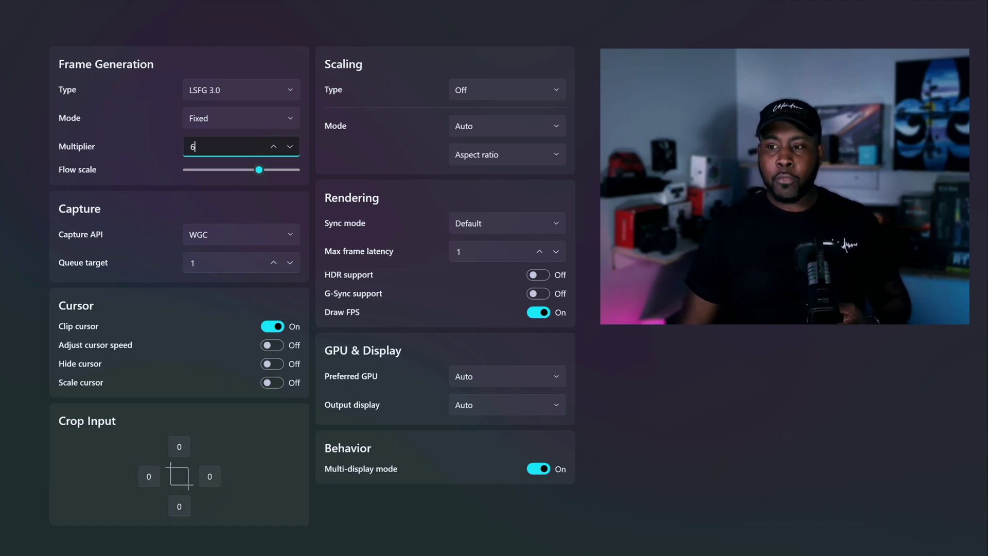
pyautogui.press('BackSpace')
pyautogui.write('1.3')
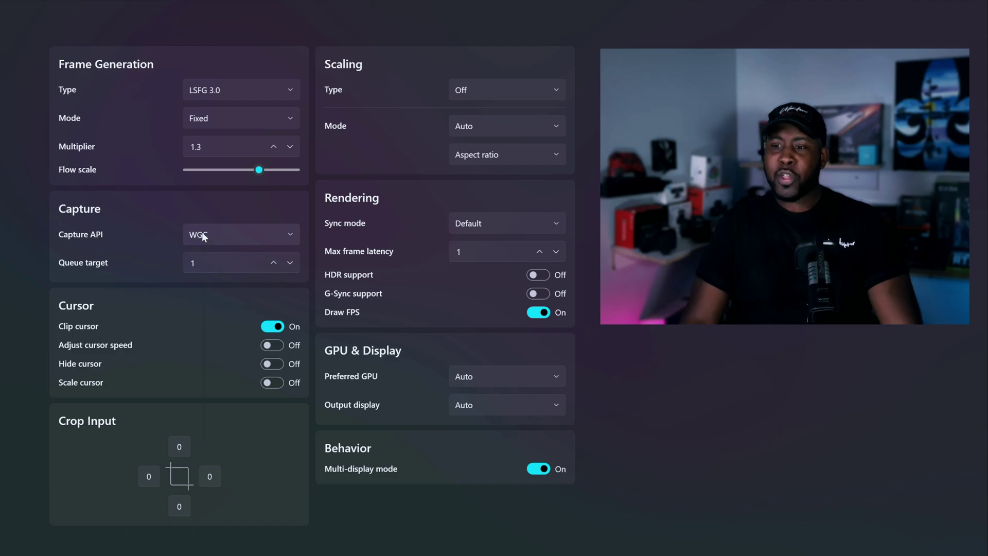
pyautogui.moveTo(201, 232)
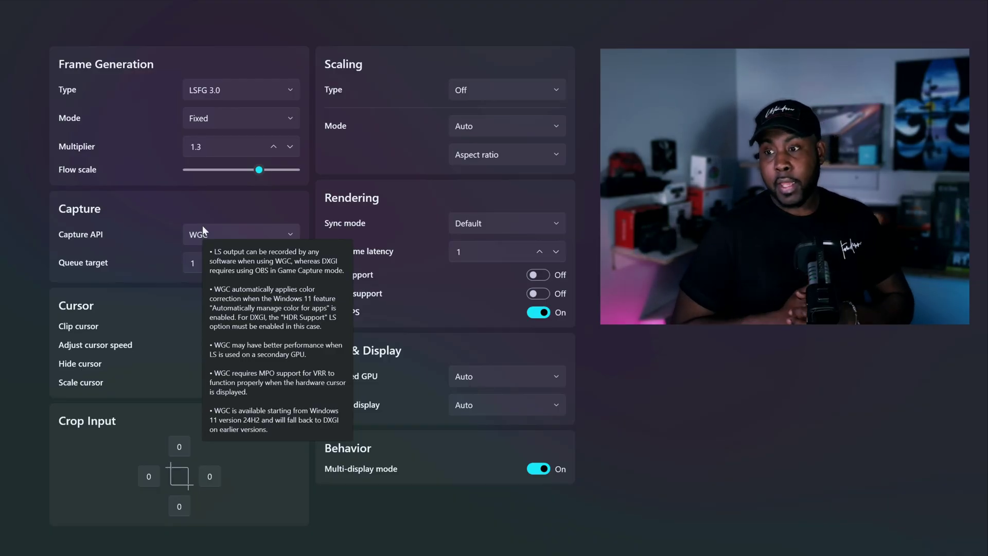
pyautogui.click(205, 230)
pyautogui.click(202, 261)
pyautogui.click(205, 236)
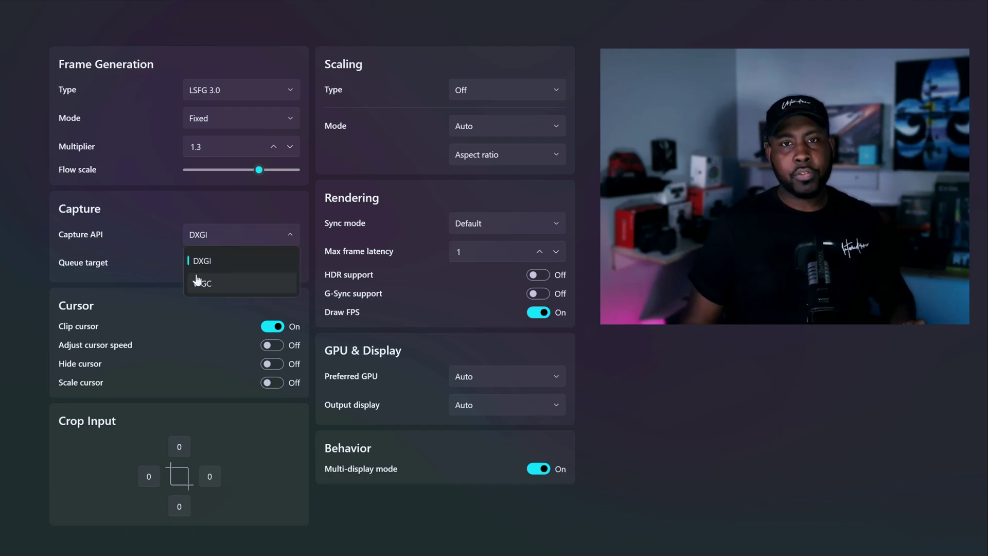
pyautogui.click(200, 282)
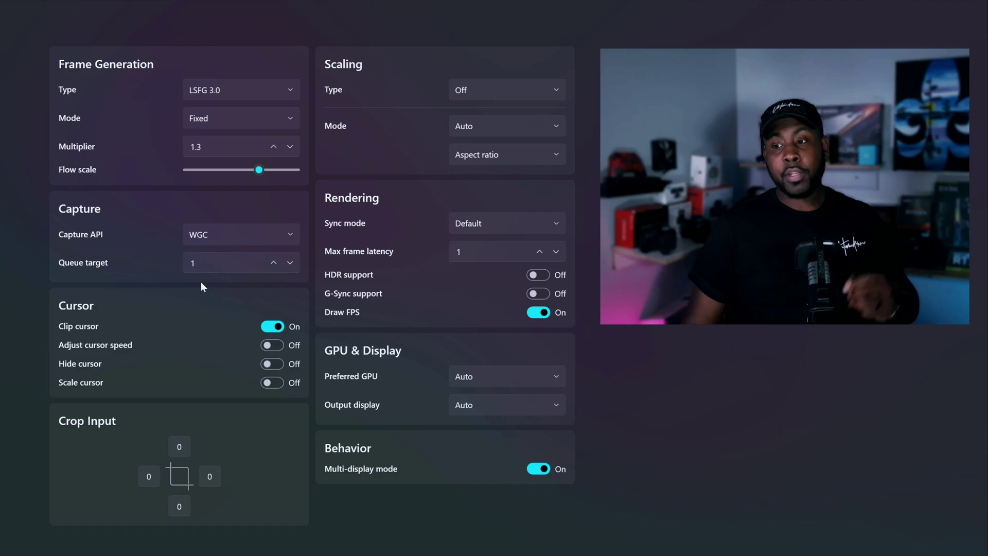
pyautogui.moveTo(199, 242)
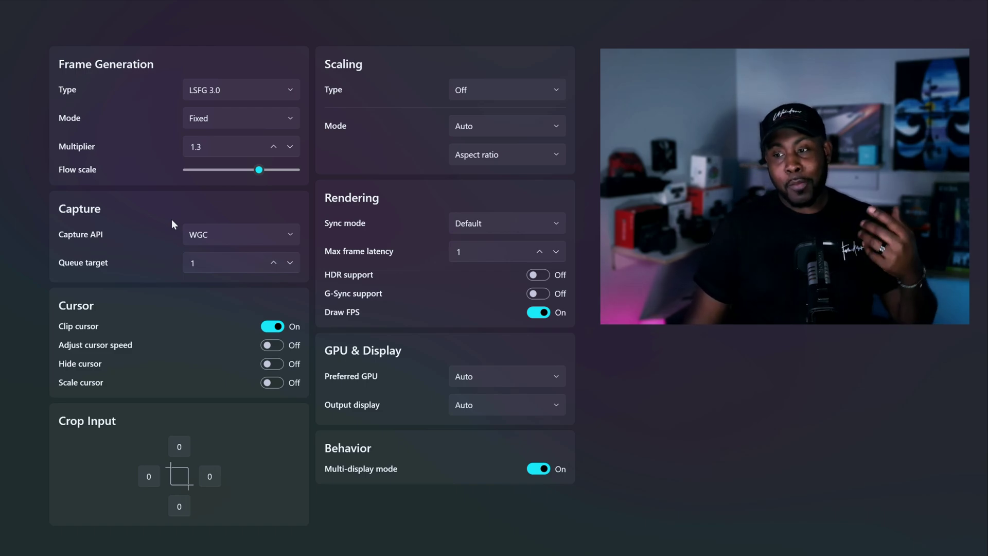
pyautogui.click(459, 97)
pyautogui.click(465, 156)
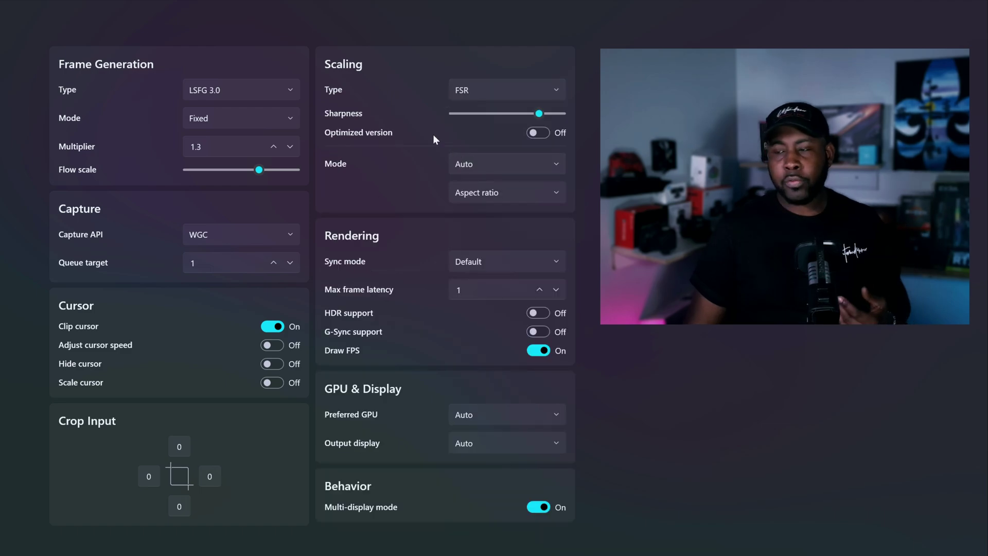
pyautogui.moveTo(539, 114)
pyautogui.mouseDown()
pyautogui.moveTo(530, 115)
pyautogui.moveTo(539, 115)
pyautogui.mouseUp()
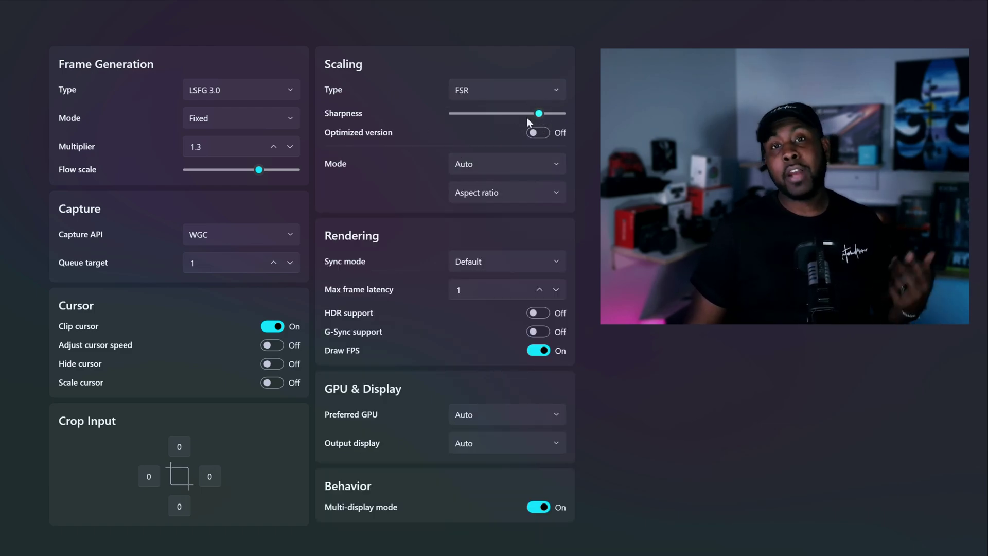
pyautogui.click(532, 132)
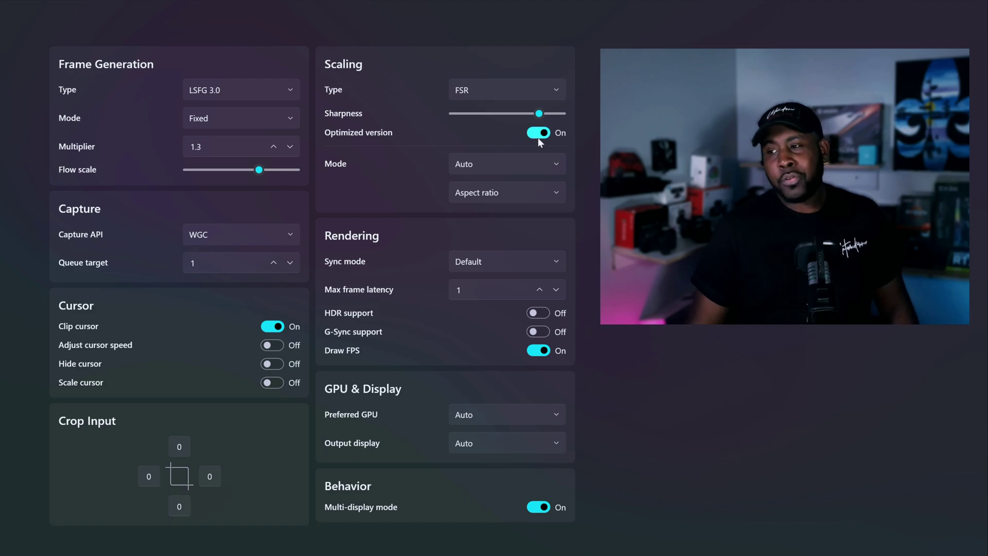
pyautogui.click(538, 135)
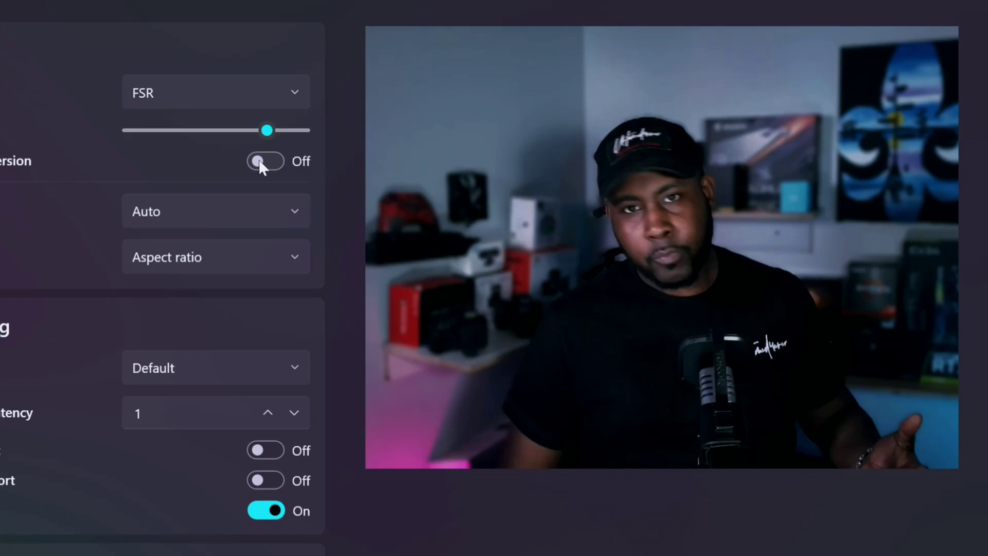
pyautogui.click(220, 92)
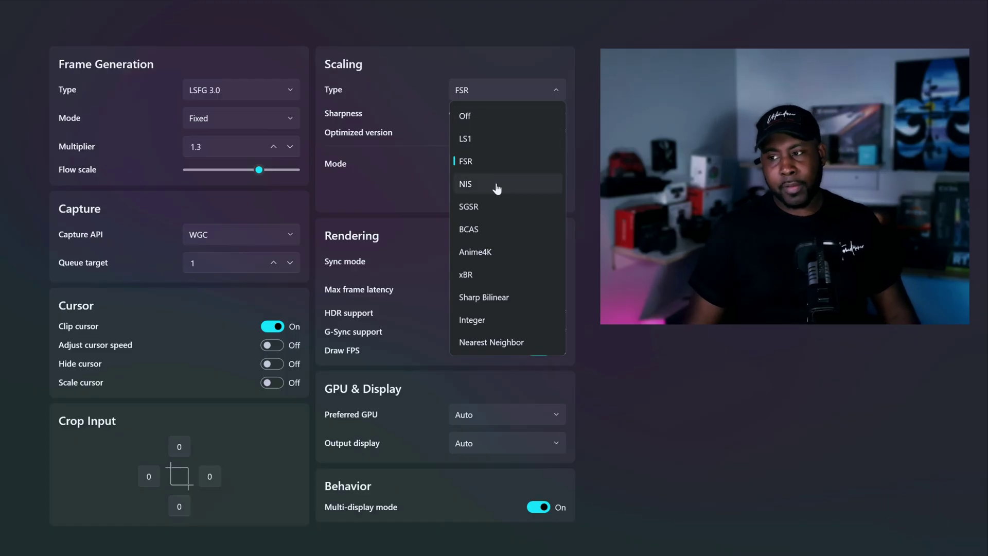
pyautogui.press('Escape')
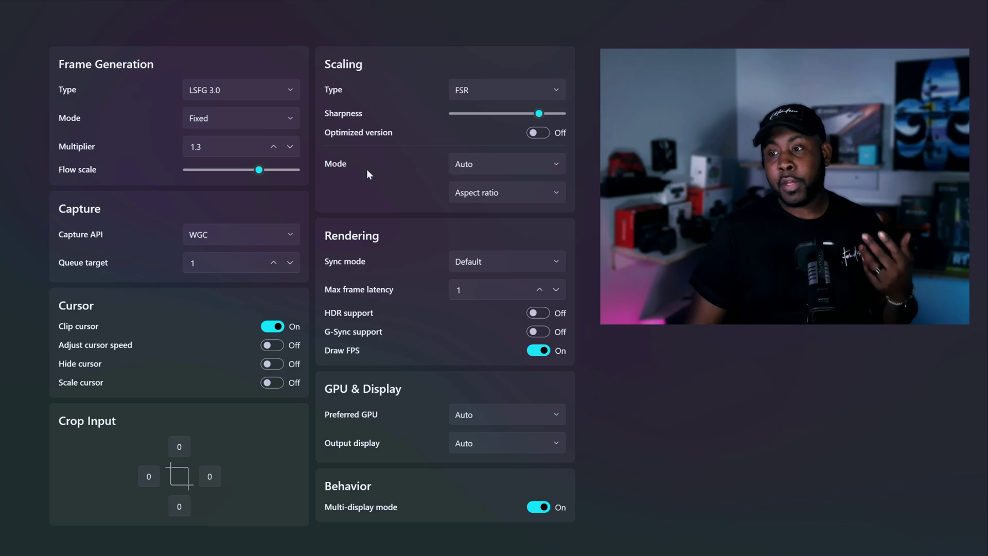
pyautogui.click(470, 165)
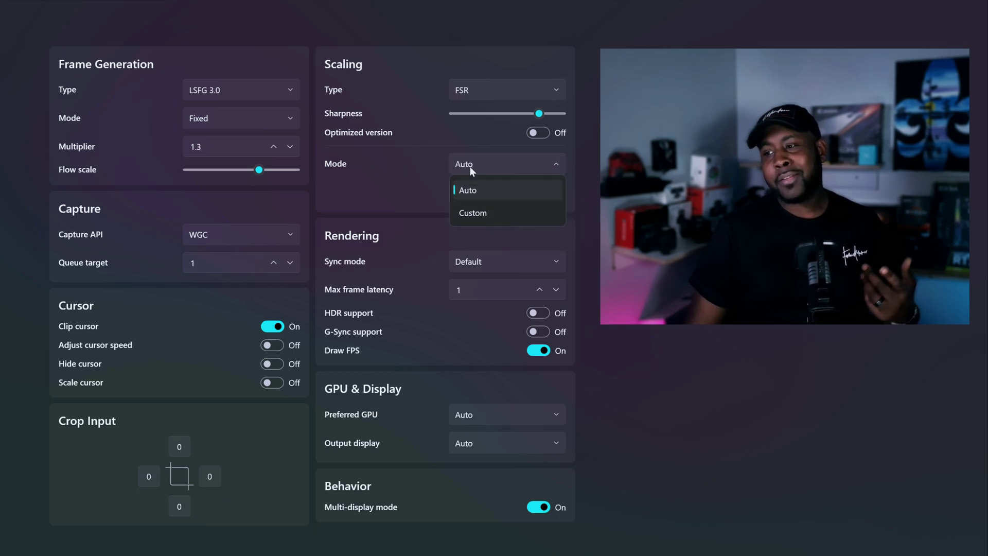
pyautogui.click(469, 212)
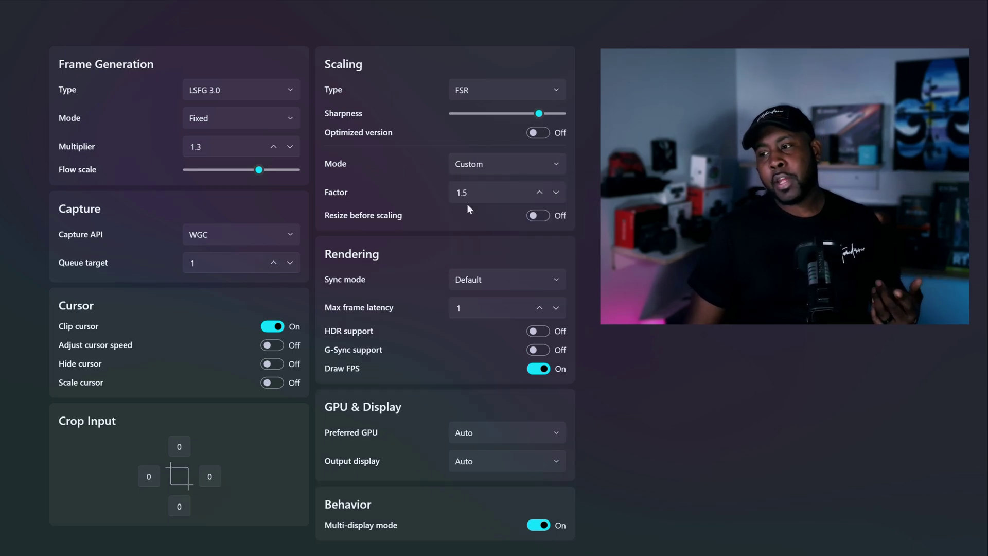
pyautogui.moveTo(533, 164)
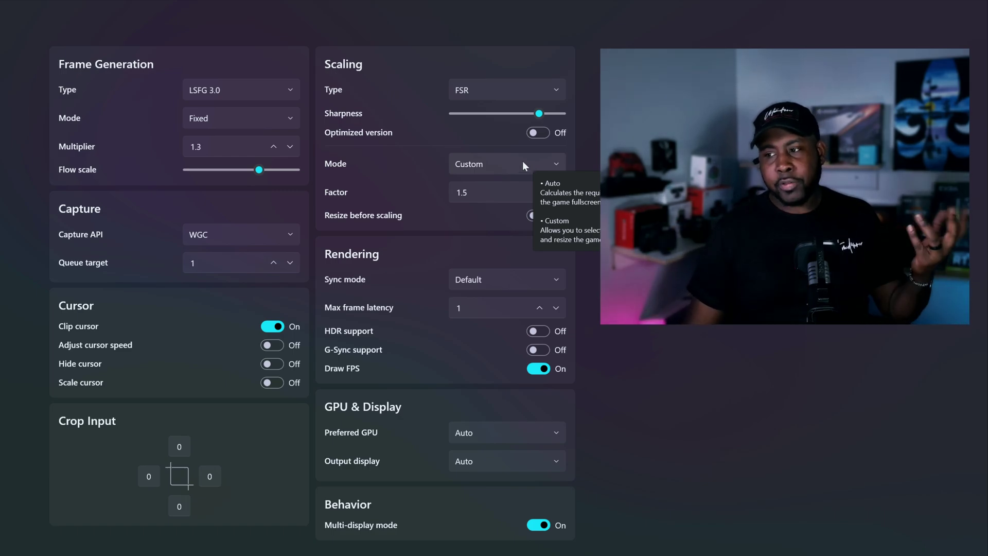
pyautogui.click(522, 161)
pyautogui.click(495, 191)
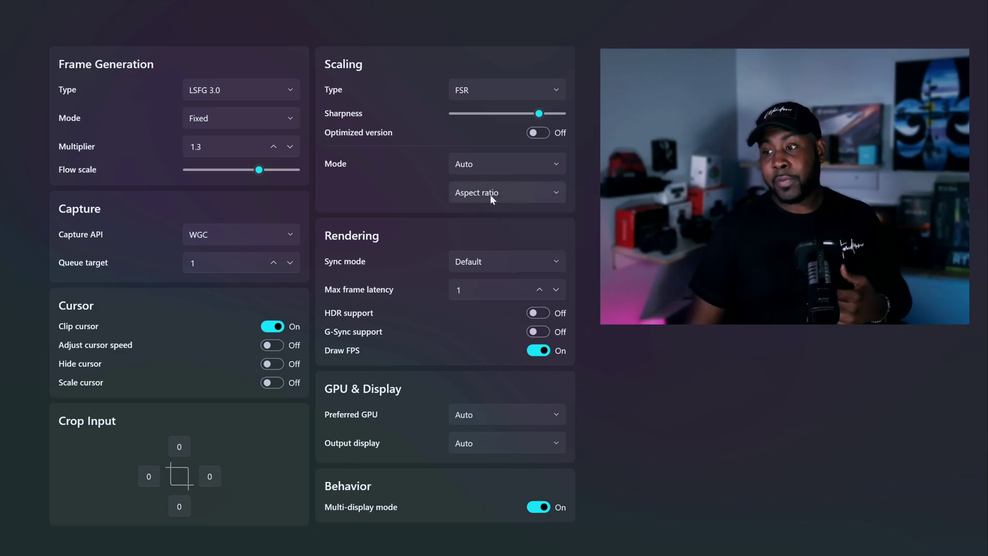
pyautogui.click(490, 195)
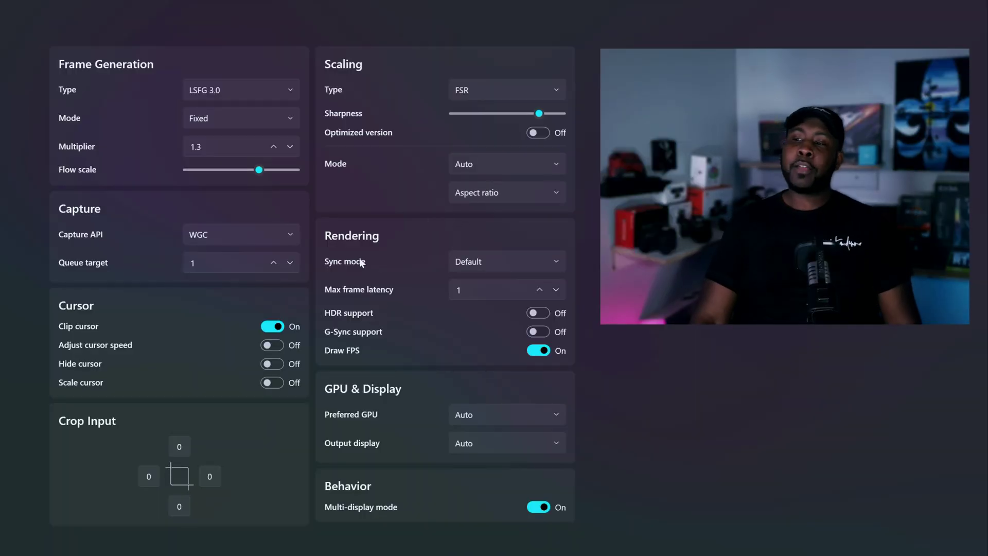
pyautogui.click(471, 262)
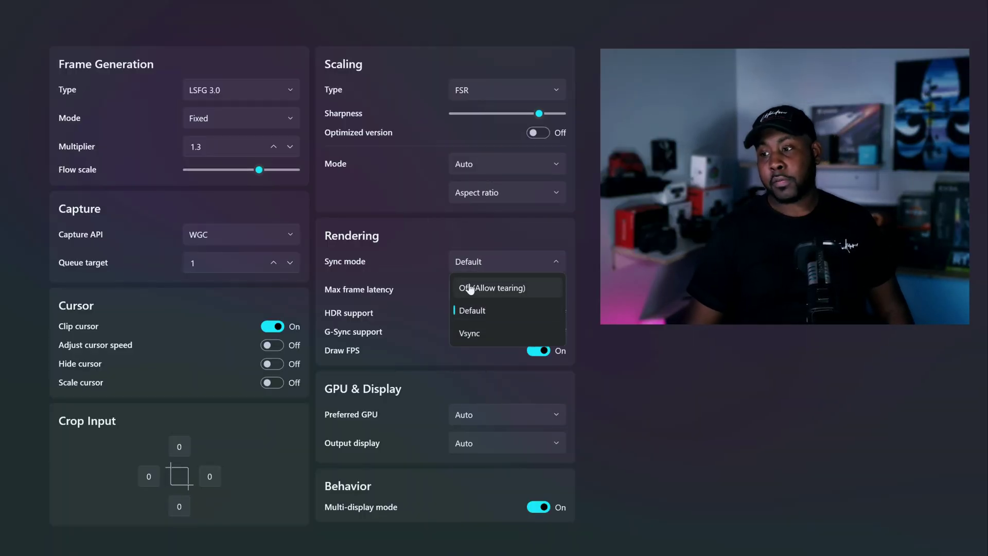
pyautogui.click(556, 262)
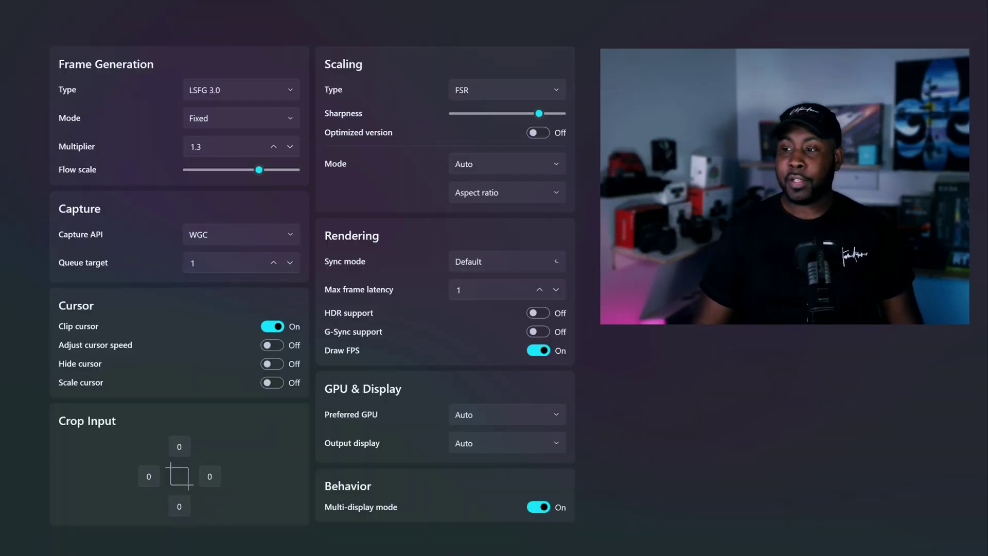
pyautogui.click(511, 265)
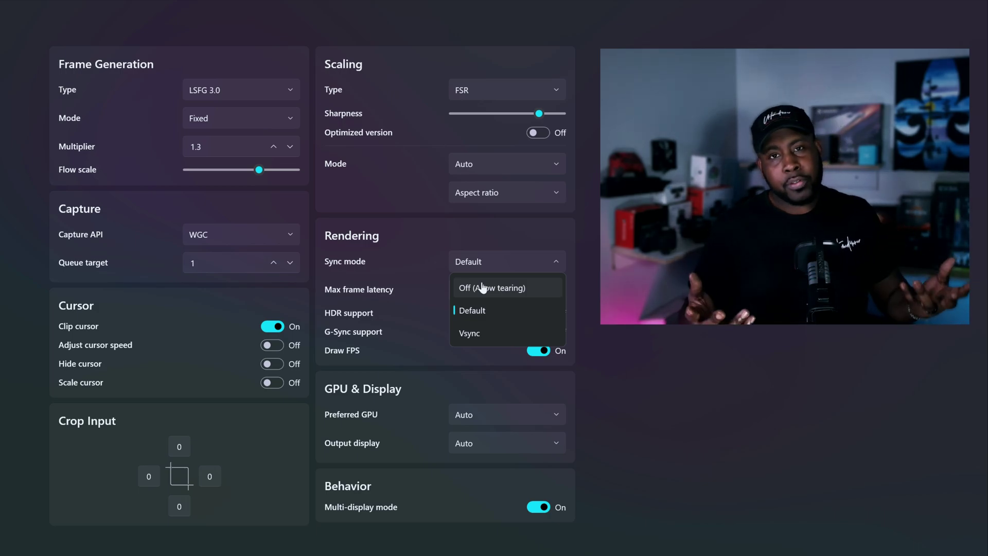
pyautogui.click(482, 310)
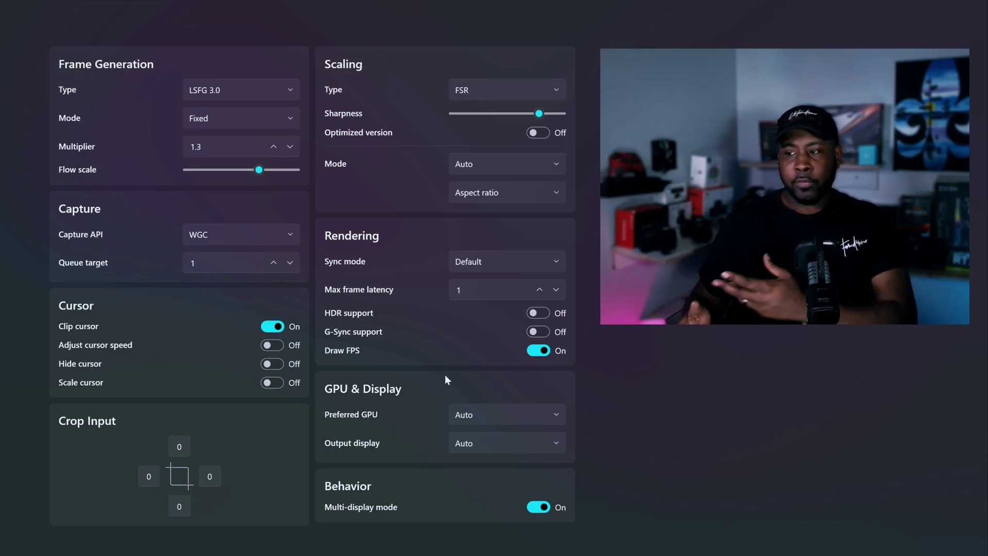
pyautogui.click(478, 414)
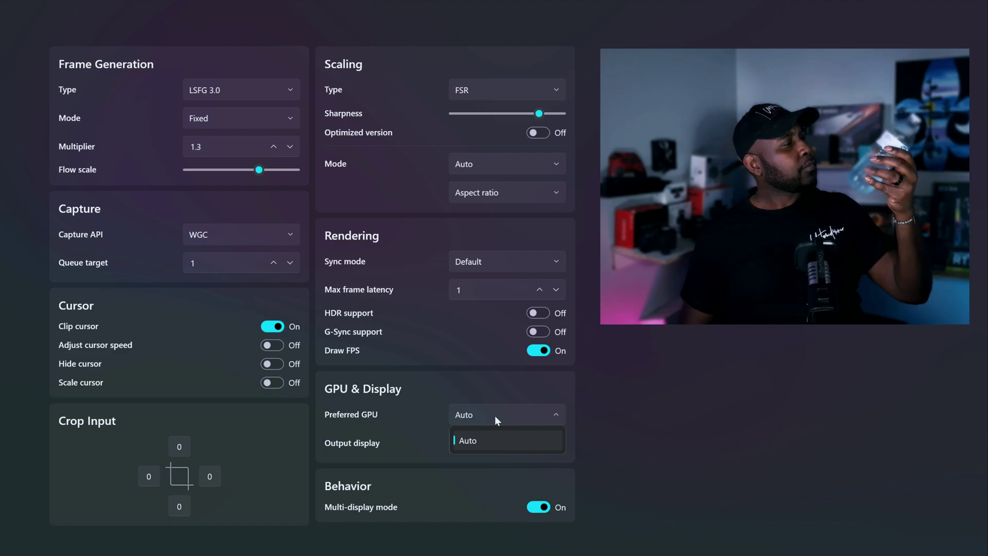
pyautogui.click(495, 415)
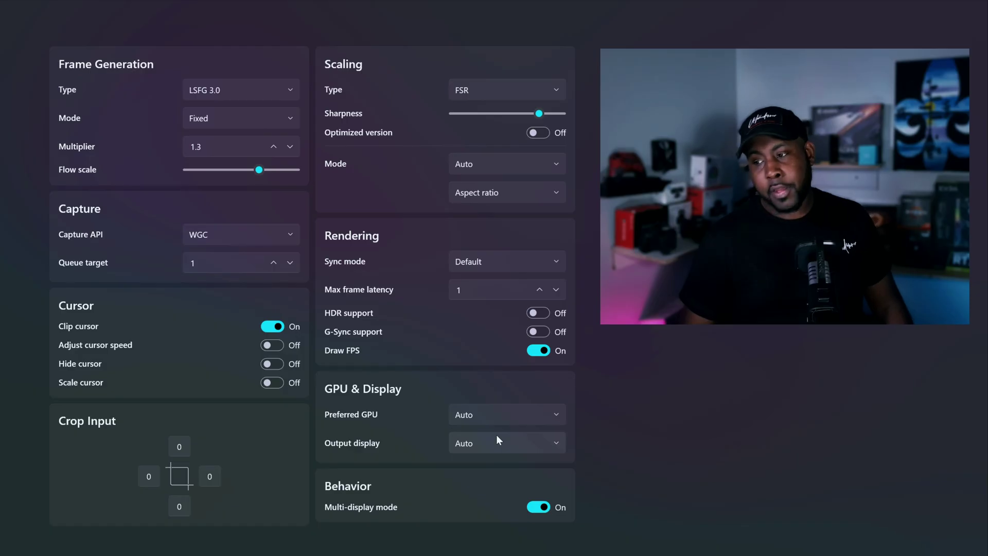
# Expand the Output display list under GPU & Display to see Auto, 3840x2160 and 1680x1050.
pyautogui.click(497, 439)
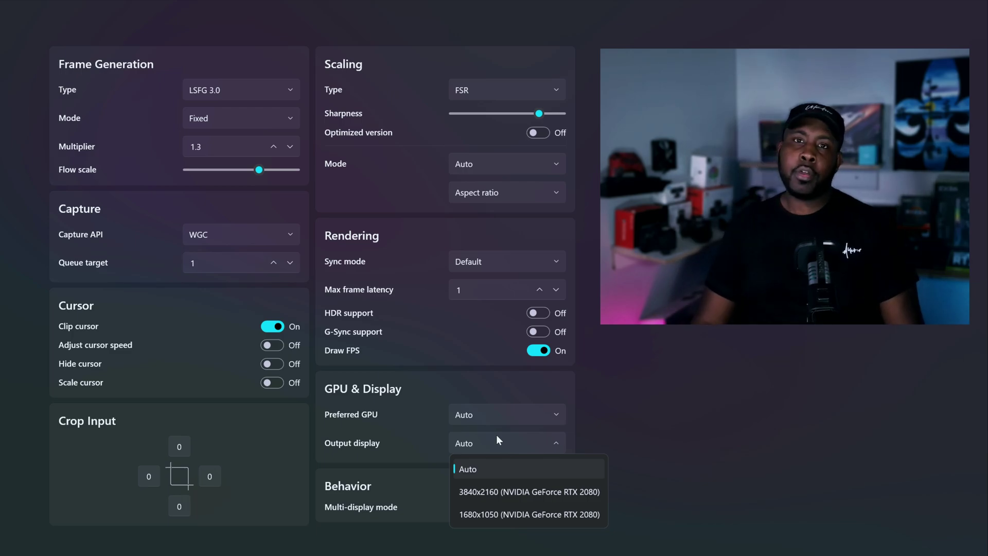